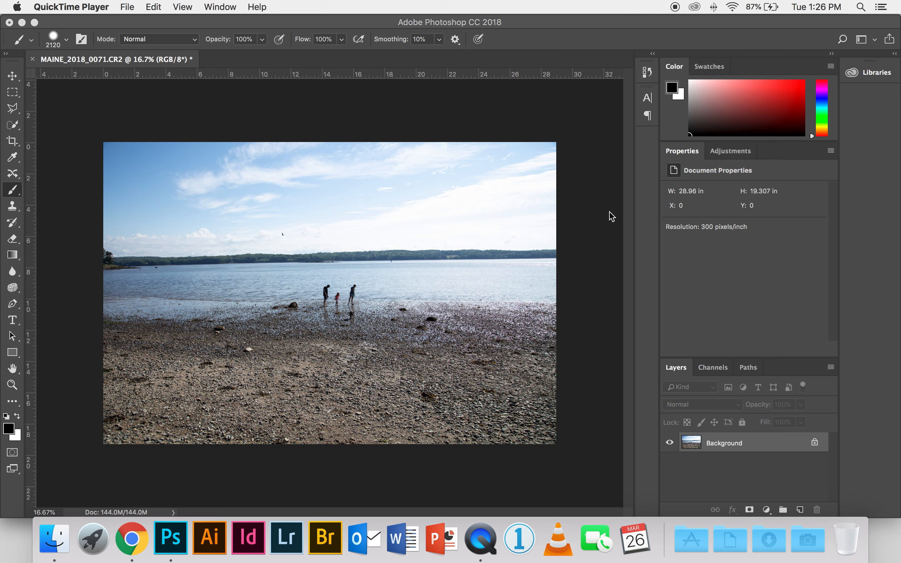
Step: Add a Curves adjustment layer to the beach photo
{"action": "left_click", "coordinate": [732, 154]}
{"action": "left_click", "coordinate": [731, 151]}
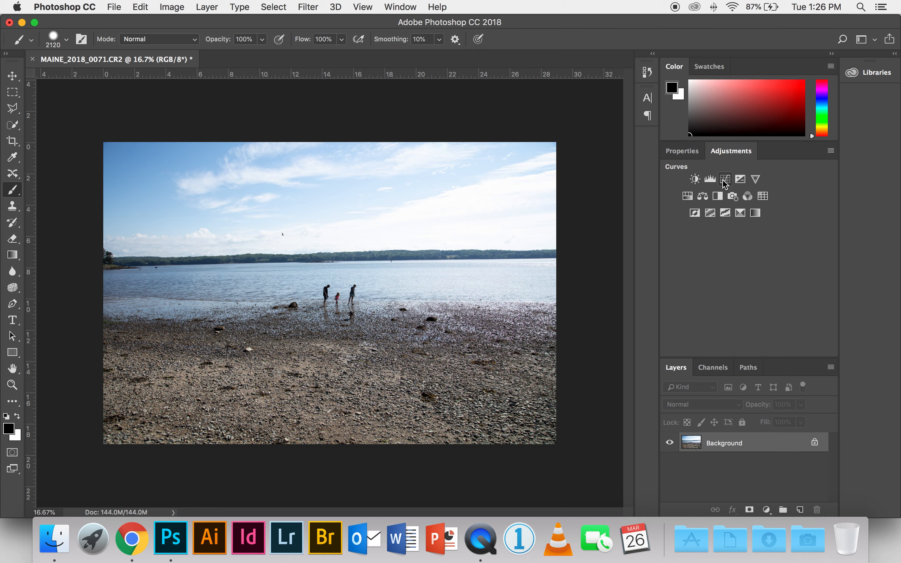
{"action": "left_click", "coordinate": [725, 180]}
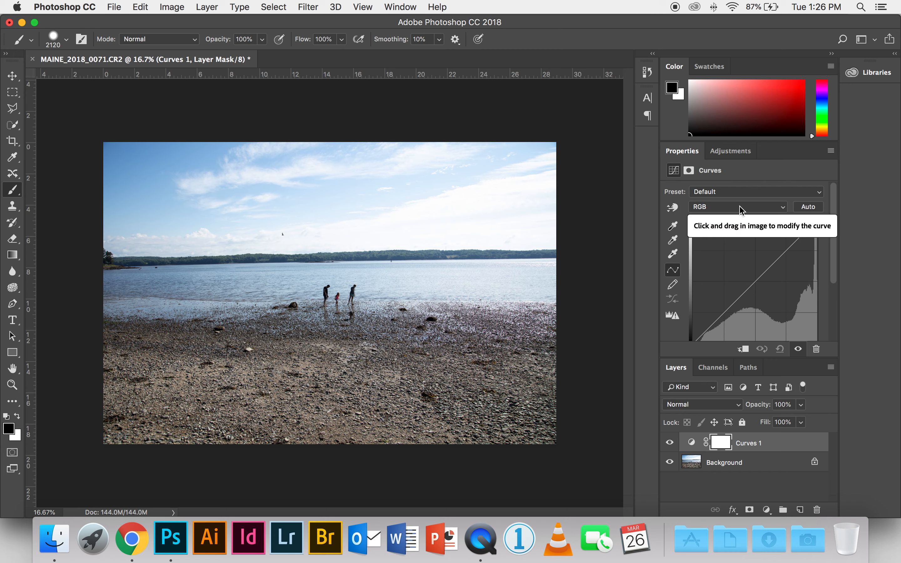
Step: Darken the image by pulling down on the sky with the targeted adjustment tool and lowering the curve's highlight point
{"action": "left_click", "coordinate": [672, 210]}
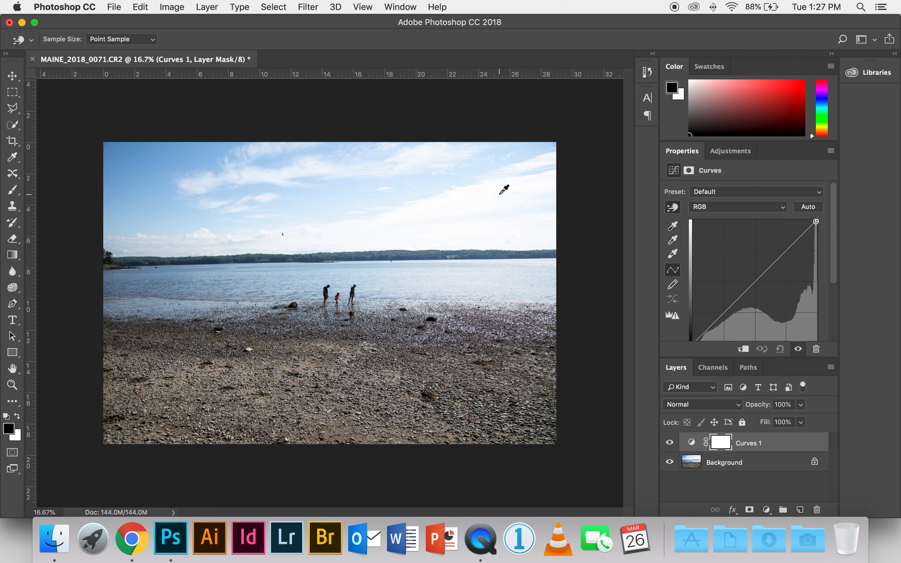
{"action": "left_click", "coordinate": [437, 174]}
{"action": "left_click_drag", "start_coordinate": [437, 172], "coordinate": [435, 186]}
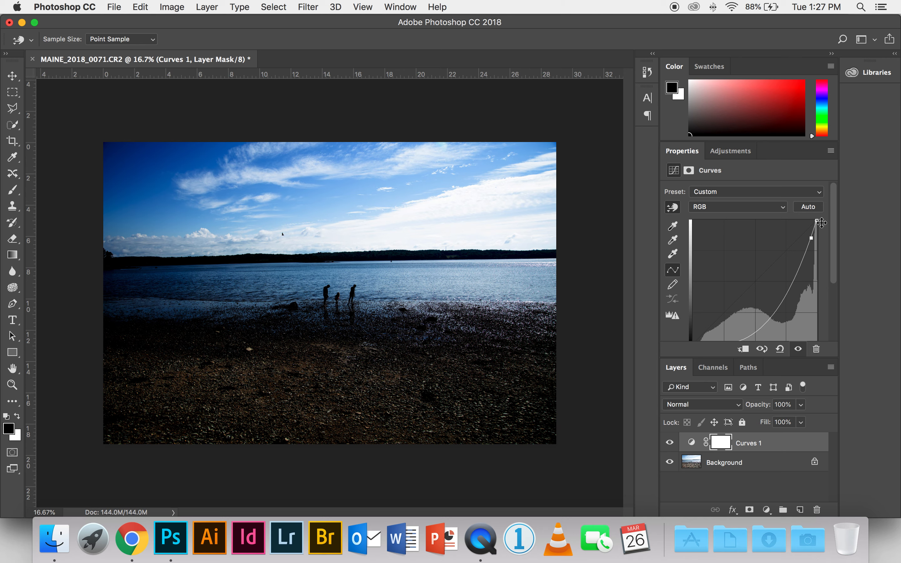
{"action": "left_click_drag", "start_coordinate": [820, 221], "coordinate": [812, 240]}
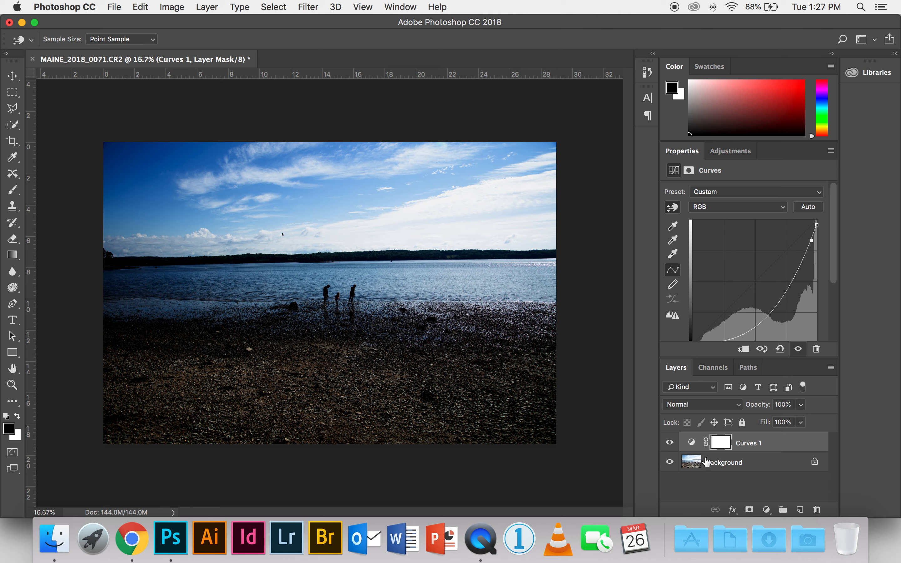
Step: Toggle the Curves 1 layer's visibility repeatedly to compare the image with and without the darkening
{"action": "left_click", "coordinate": [670, 444]}
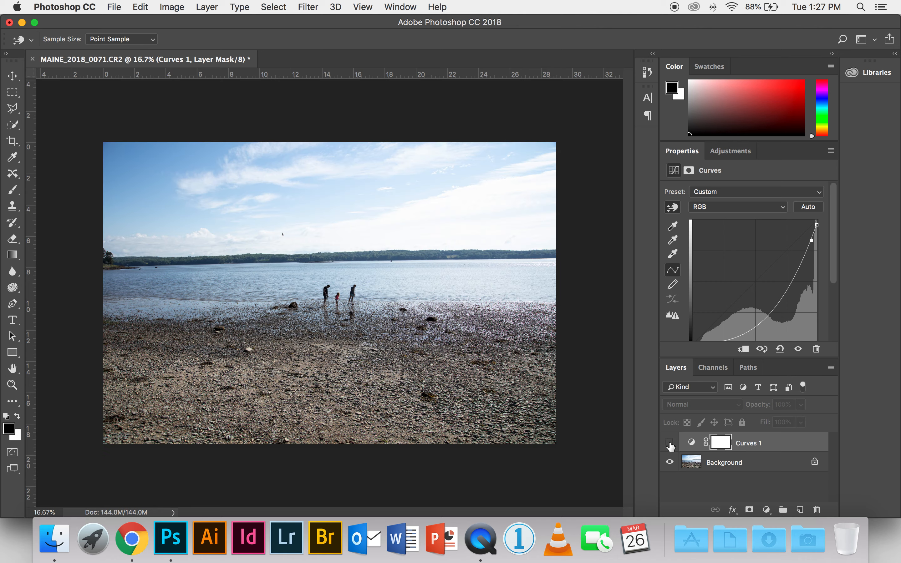
{"action": "left_click", "coordinate": [669, 443]}
{"action": "left_click", "coordinate": [670, 443]}
{"action": "left_click", "coordinate": [670, 443]}
{"action": "left_click", "coordinate": [670, 443]}
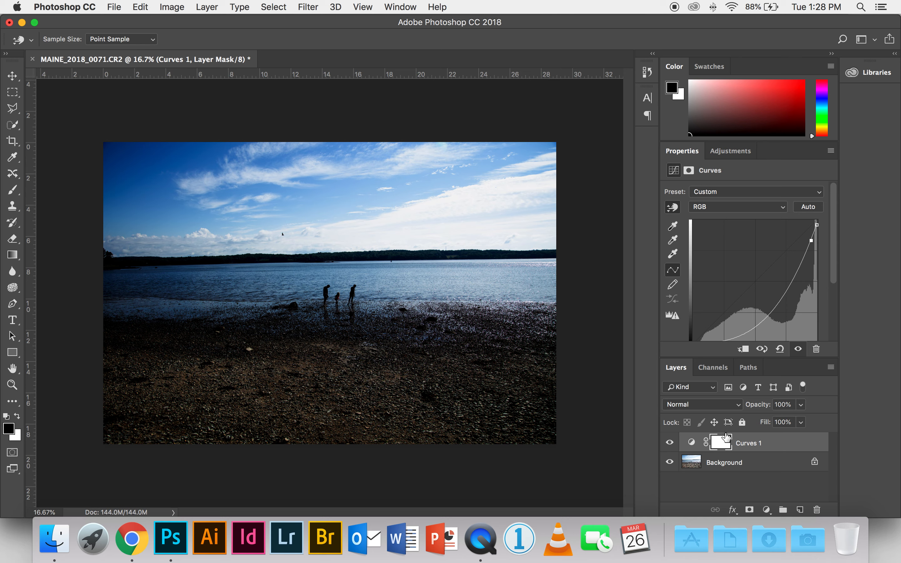
Step: Switch to the Brush tool, target the Curves 1 layer mask, and set the foreground color to black
{"action": "left_click", "coordinate": [691, 442]}
{"action": "key", "text": "b"}
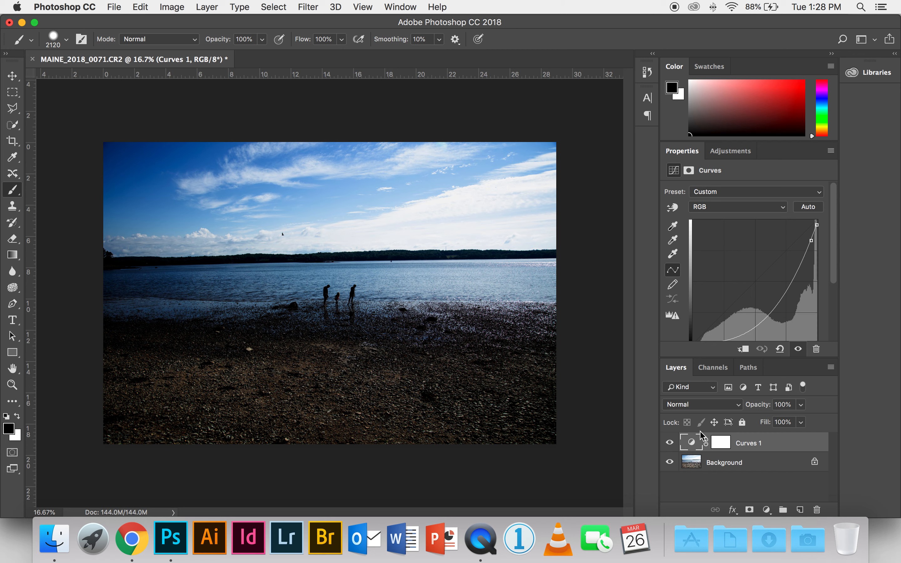
{"action": "left_click", "coordinate": [721, 443]}
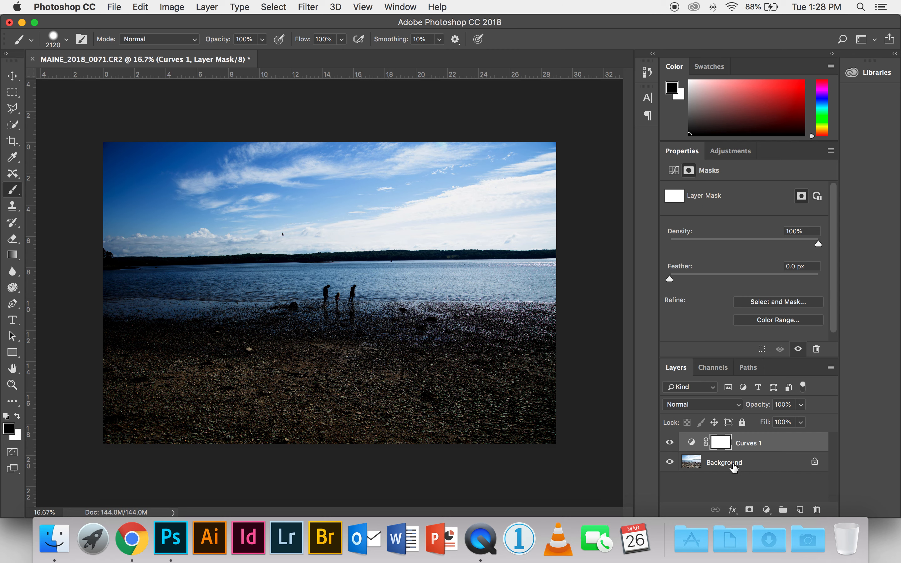
{"action": "left_click", "coordinate": [16, 417]}
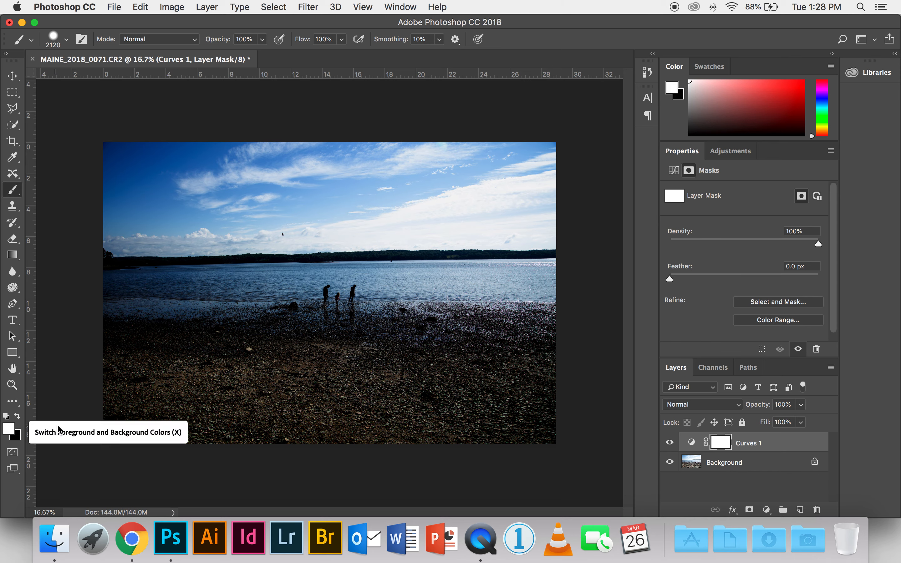
{"action": "left_click", "coordinate": [14, 413]}
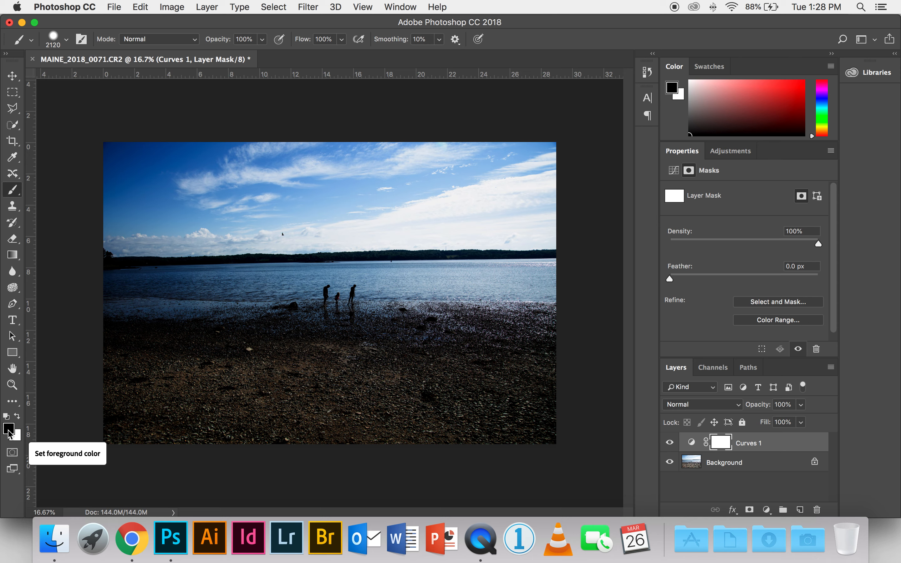
{"action": "left_click", "coordinate": [8, 425]}
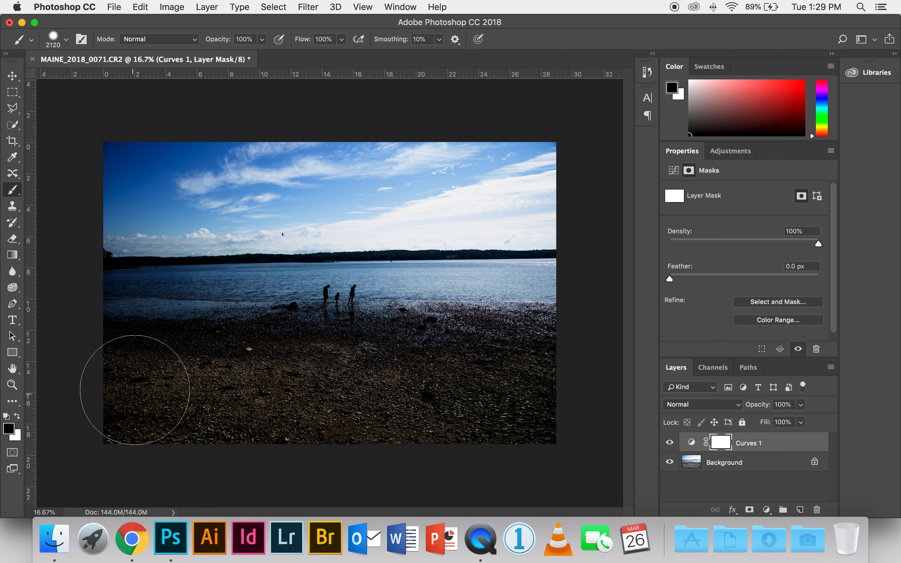
Step: Paint black on the Curves mask across the beach and the water's edge to remove the darkening there
{"action": "left_click_drag", "start_coordinate": [127, 397], "coordinate": [555, 386]}
{"action": "mouse_move", "coordinate": [144, 331]}
{"action": "left_mouse_down"}
{"action": "mouse_move", "coordinate": [287, 315]}
{"action": "mouse_move", "coordinate": [470, 319]}
{"action": "mouse_move", "coordinate": [547, 334]}
{"action": "left_mouse_up"}
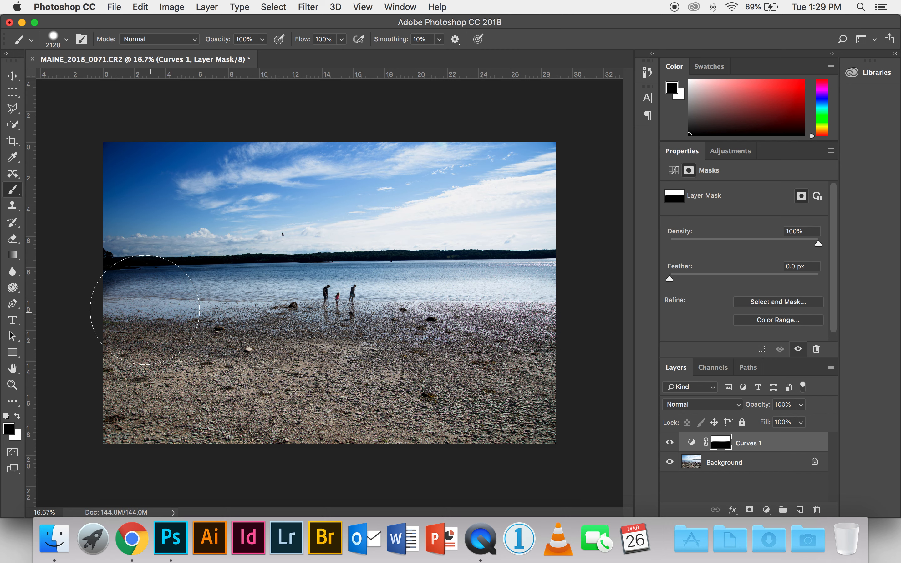
{"action": "mouse_move", "coordinate": [60, 301]}
{"action": "left_mouse_down"}
{"action": "mouse_move", "coordinate": [171, 314]}
{"action": "mouse_move", "coordinate": [554, 317]}
{"action": "mouse_move", "coordinate": [231, 303]}
{"action": "left_mouse_up"}
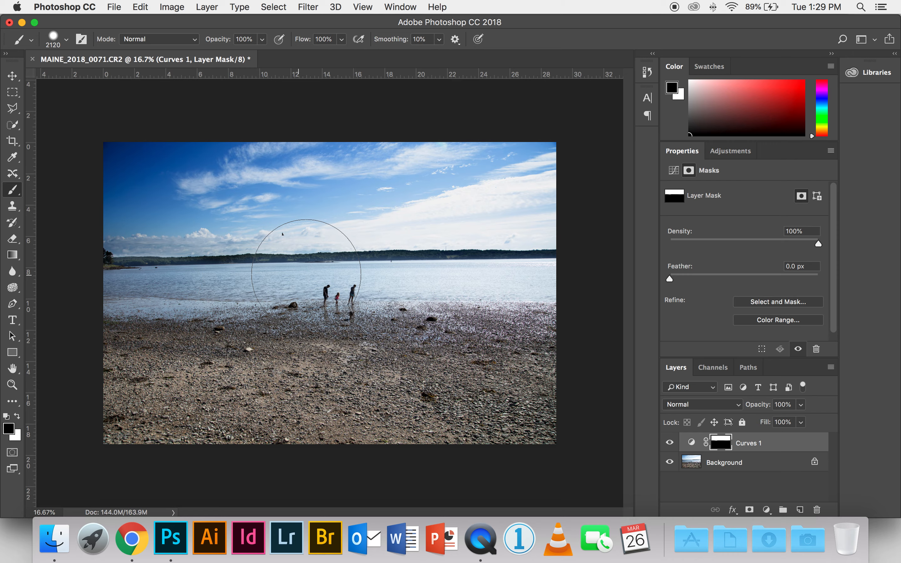
Step: Zoom in and paint the mask over the water around the figures, then fit the image back on screen
{"action": "key", "text": "super+plus"}
{"action": "key", "text": "super+equal"}
{"action": "key", "text": "super+equal"}
{"action": "key", "text": "super+equal"}
{"action": "key", "text": "super+equal"}
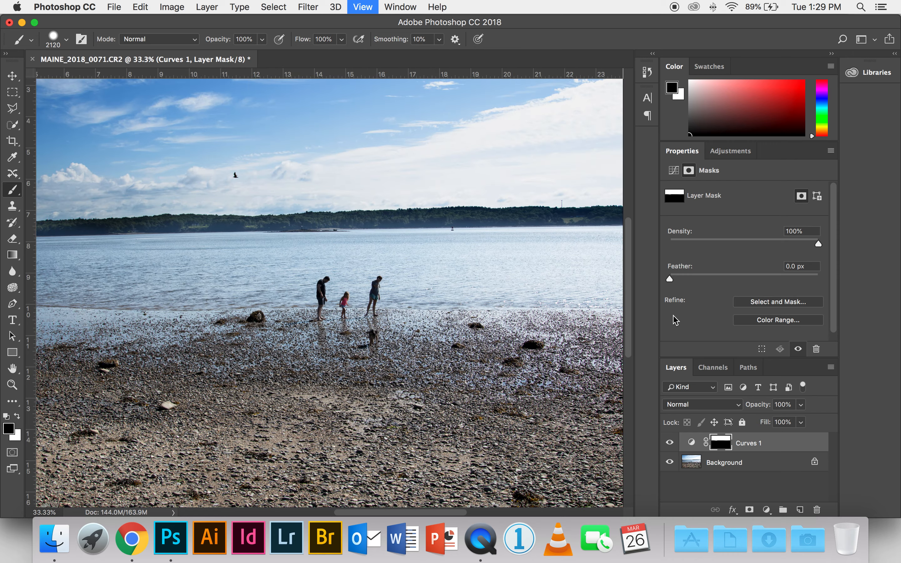
{"action": "left_click_drag", "start_coordinate": [309, 253], "coordinate": [285, 308]}
{"action": "key", "text": "super+0"}
{"action": "key", "text": "super+r"}
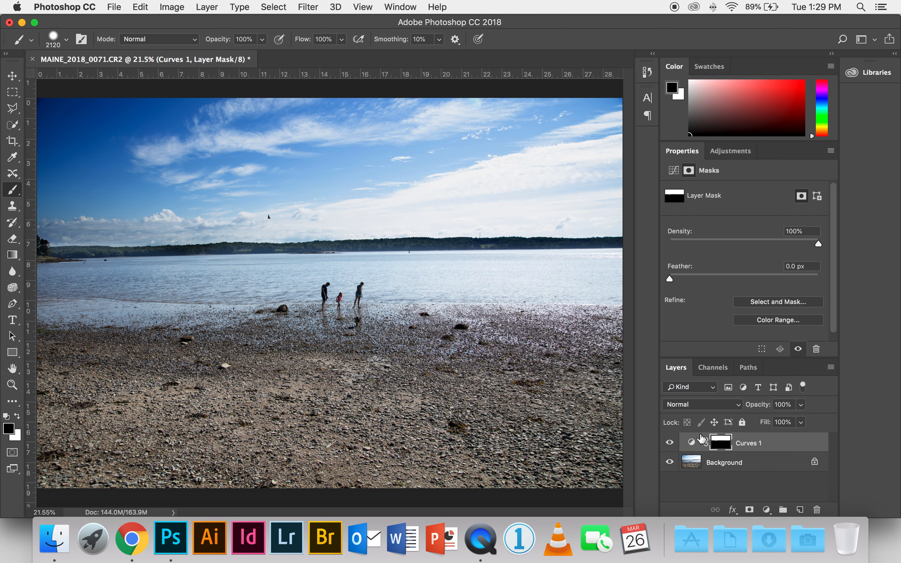
Step: Compare the Curves 1 layer on and off, leaving it hidden
{"action": "left_click", "coordinate": [670, 442]}
{"action": "left_click", "coordinate": [670, 443]}
{"action": "key", "text": "super+minus"}
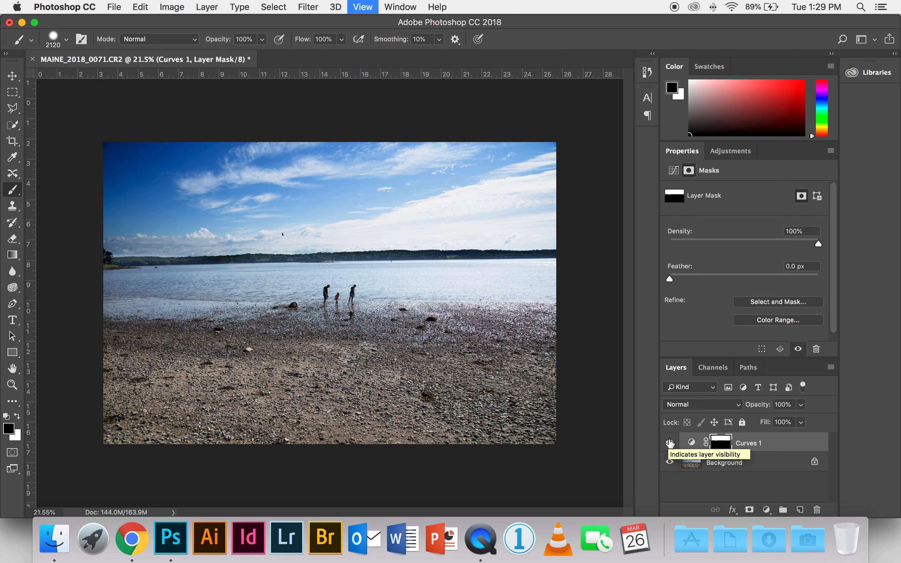
{"action": "left_click", "coordinate": [670, 442]}
Step: Select the Background layer and add a Levels adjustment layer above it
{"action": "left_click", "coordinate": [724, 463]}
{"action": "left_click", "coordinate": [766, 510]}
{"action": "left_click", "coordinate": [785, 327]}
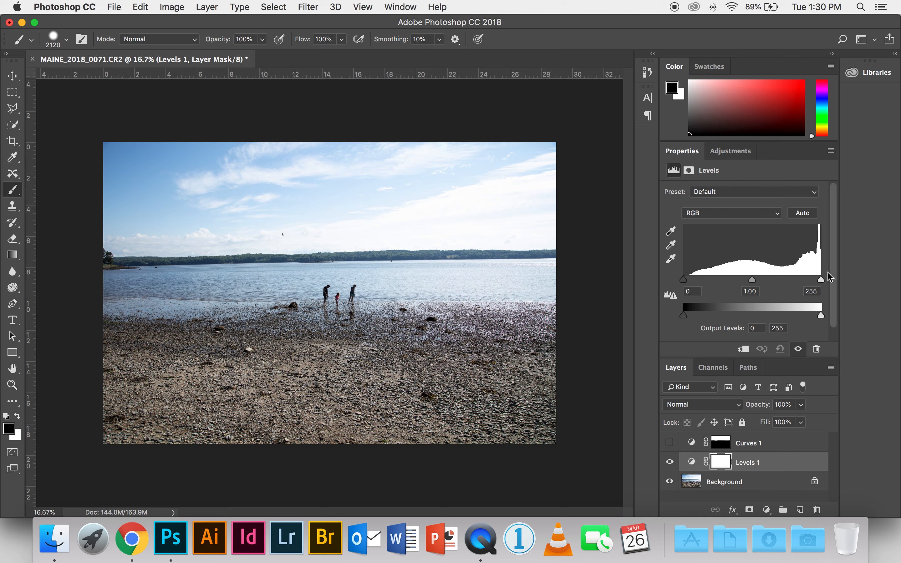
Step: Set the Levels input black point to 46 and the midtone to 0.33
{"action": "left_click_drag", "start_coordinate": [752, 280], "coordinate": [793, 282]}
{"action": "left_click_drag", "start_coordinate": [688, 281], "coordinate": [709, 284]}
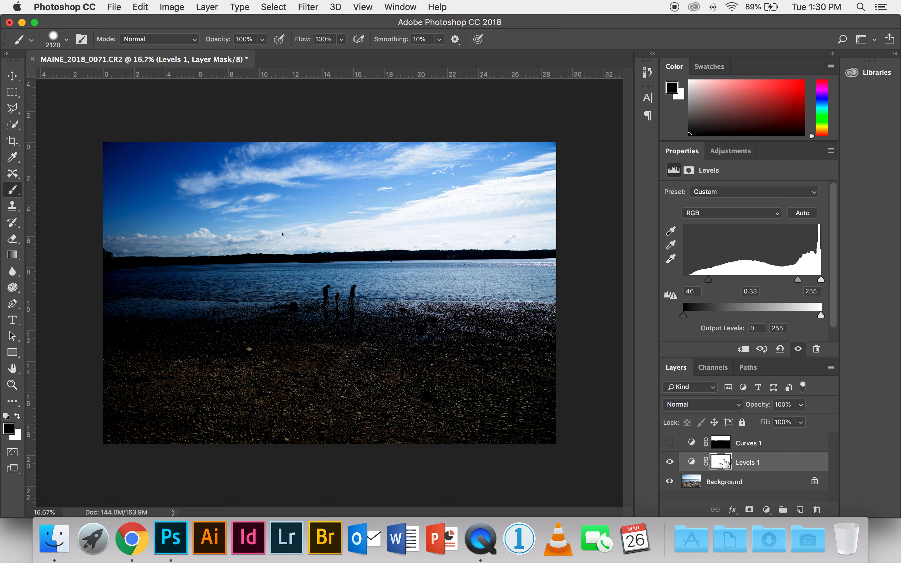
Step: Select the Gradient tool and try a top-to-bottom gradient on the Levels mask, undoing it
{"action": "left_click", "coordinate": [12, 256]}
{"action": "left_click", "coordinate": [34, 266]}
{"action": "left_click", "coordinate": [13, 260]}
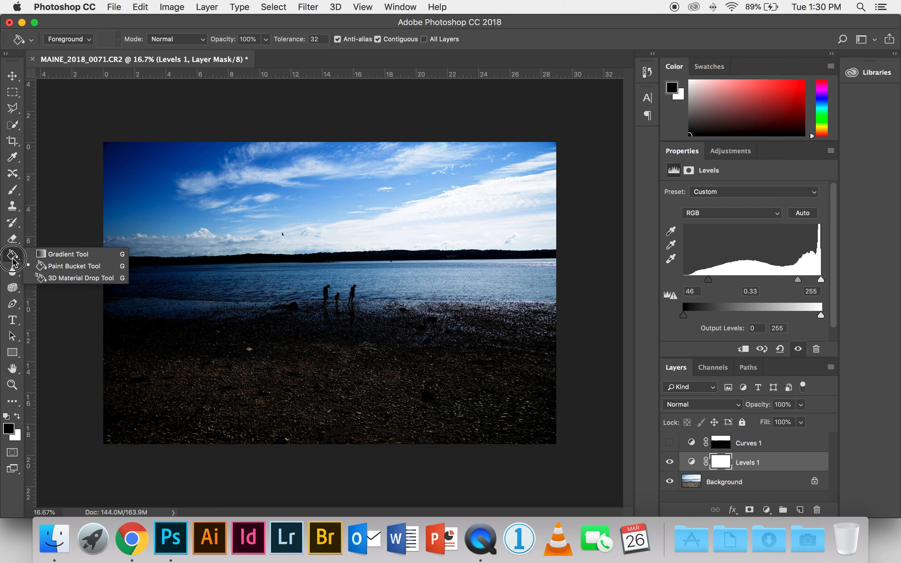
{"action": "left_click", "coordinate": [67, 254]}
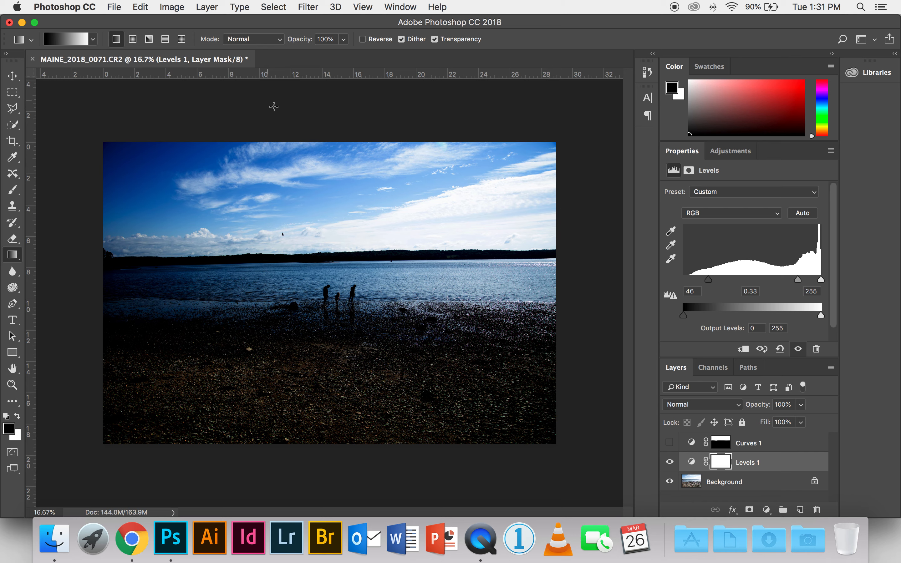
{"action": "left_click_drag", "start_coordinate": [315, 122], "coordinate": [312, 415]}
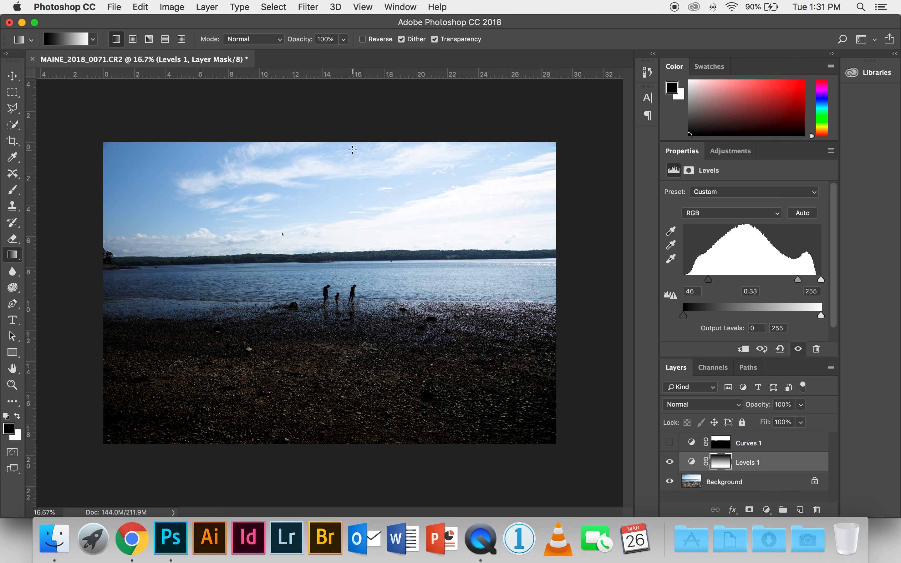
{"action": "key", "text": "super+z"}
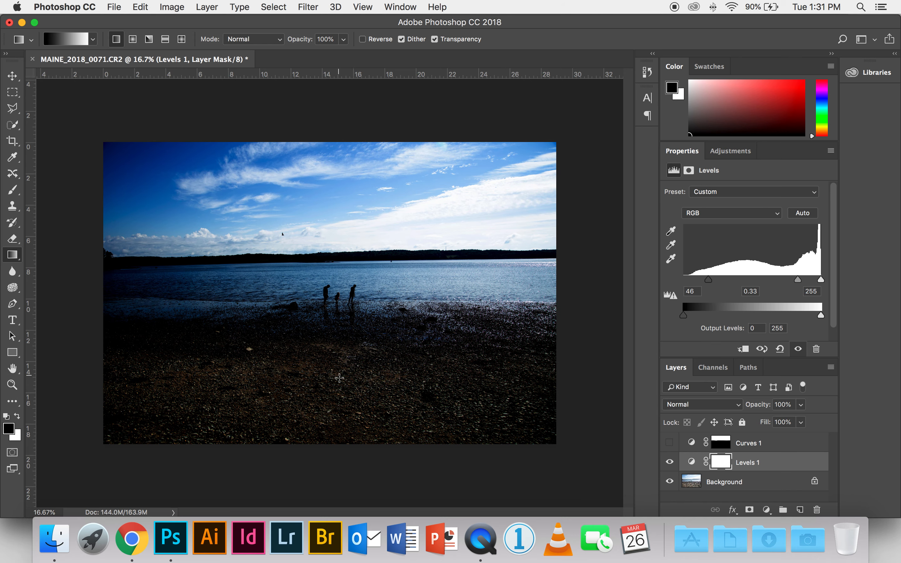
Step: Drag a gradient on the Levels mask from the image's bottom edge up into the beach
{"action": "left_click_drag", "start_coordinate": [335, 454], "coordinate": [334, 378]}
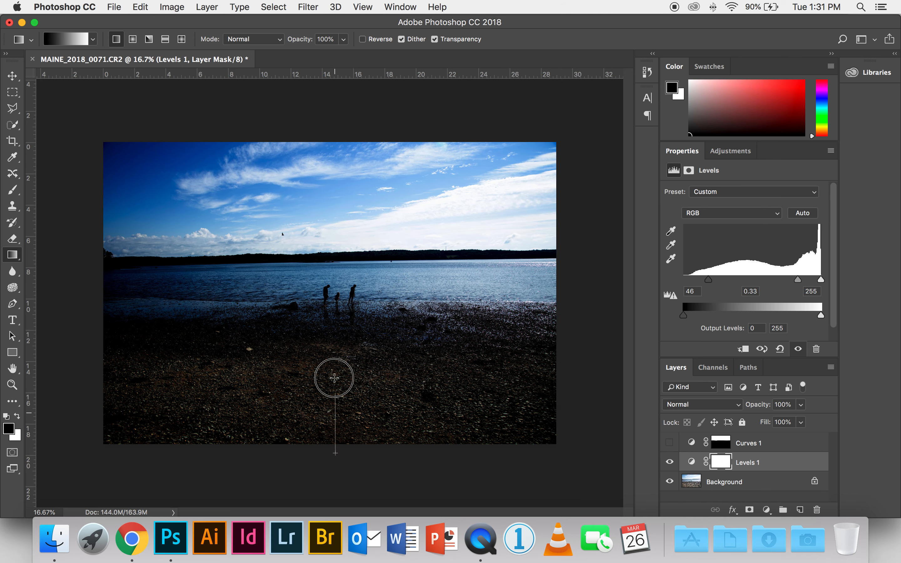